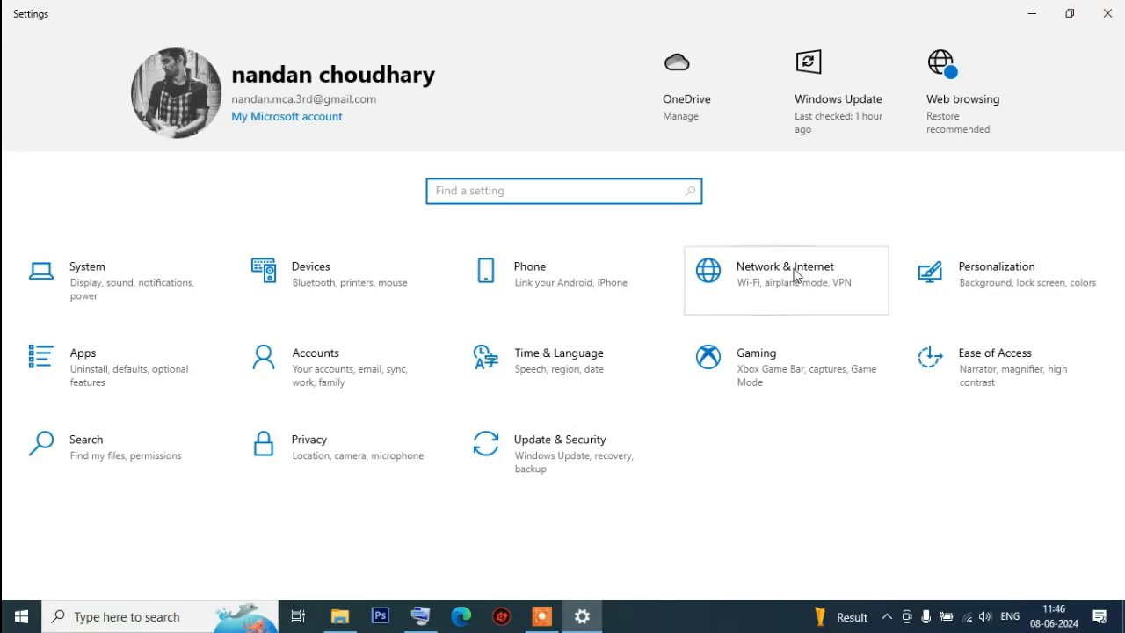
Open Network & Internet settings, go to Network and Sharing Center, and open its adapter settings
click(776, 281)
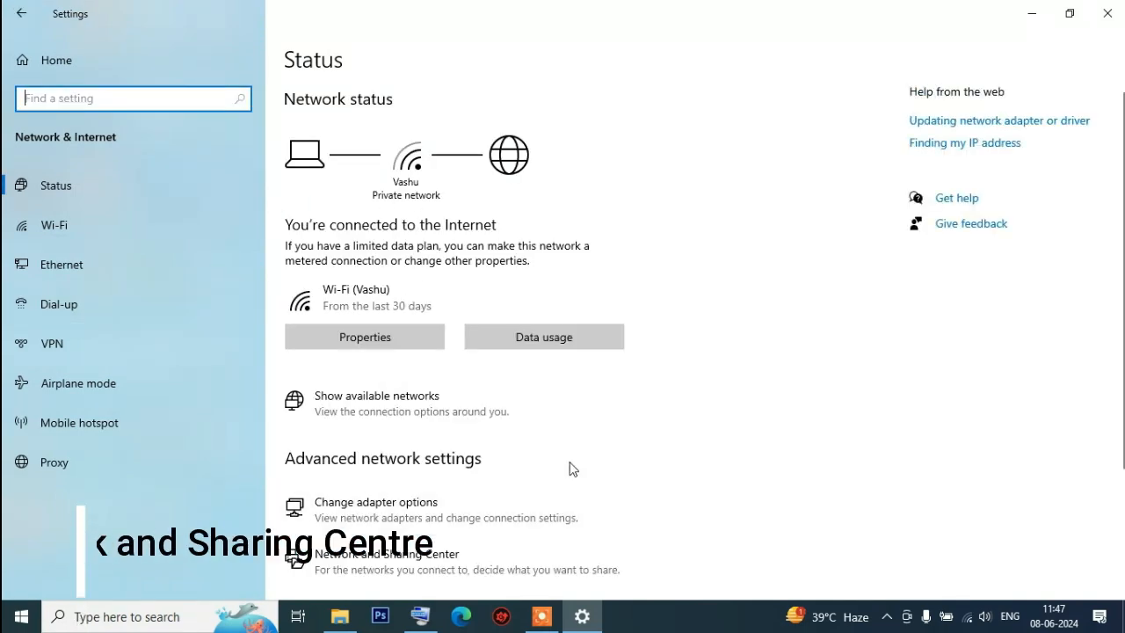
scroll(597, 425, down, 2)
click(386, 472)
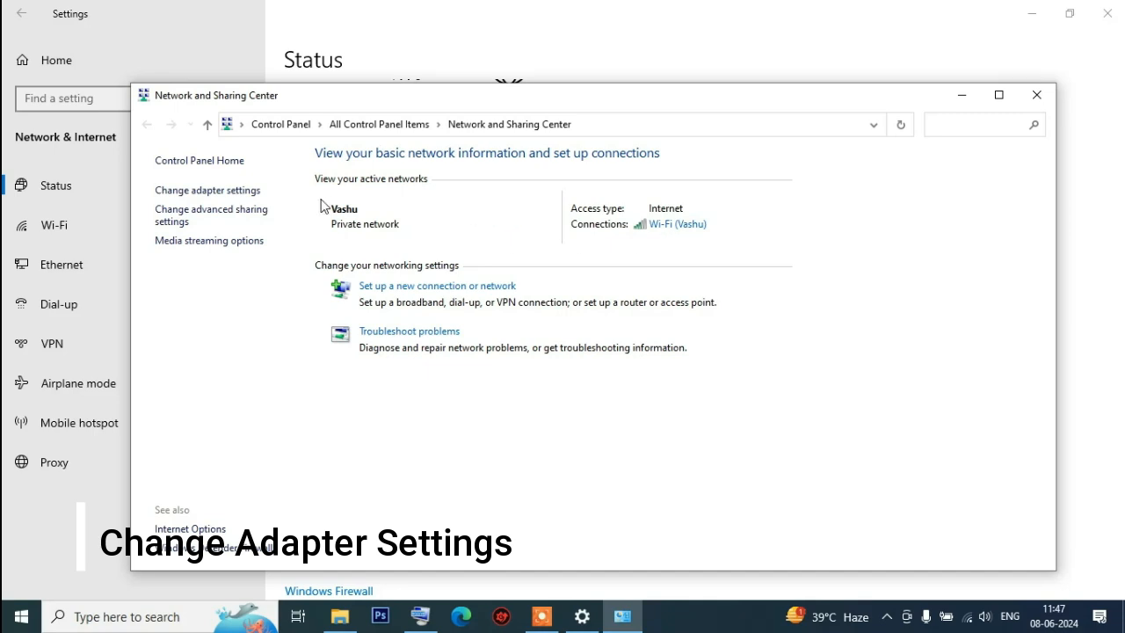
click(222, 192)
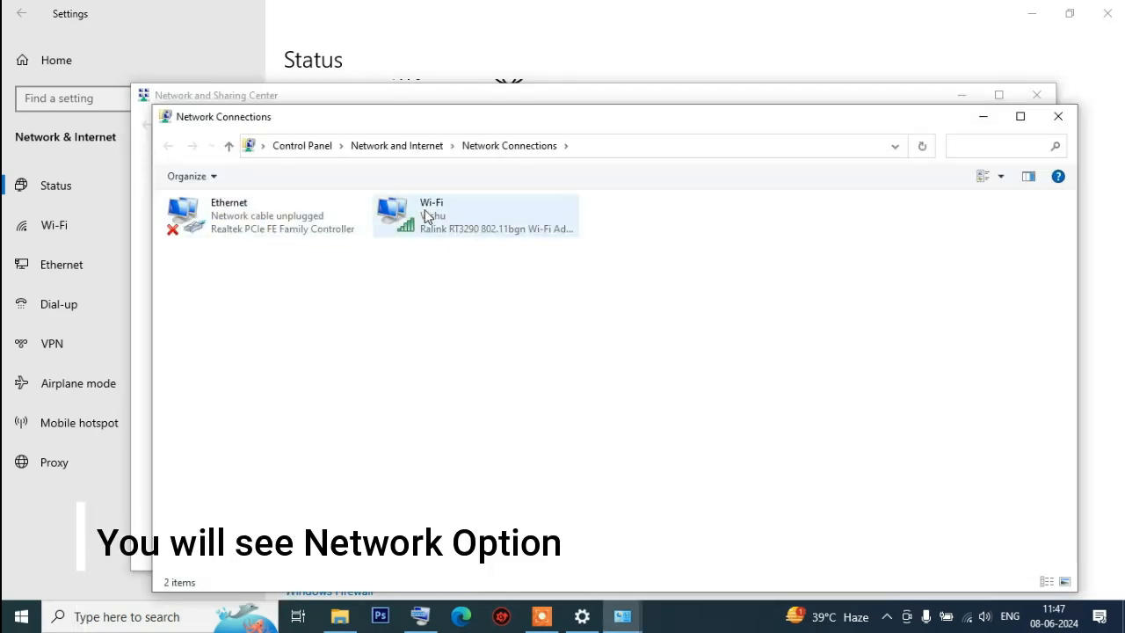
Open the status window of the Wi-Fi connection to check its signal quality and speed
click(428, 230)
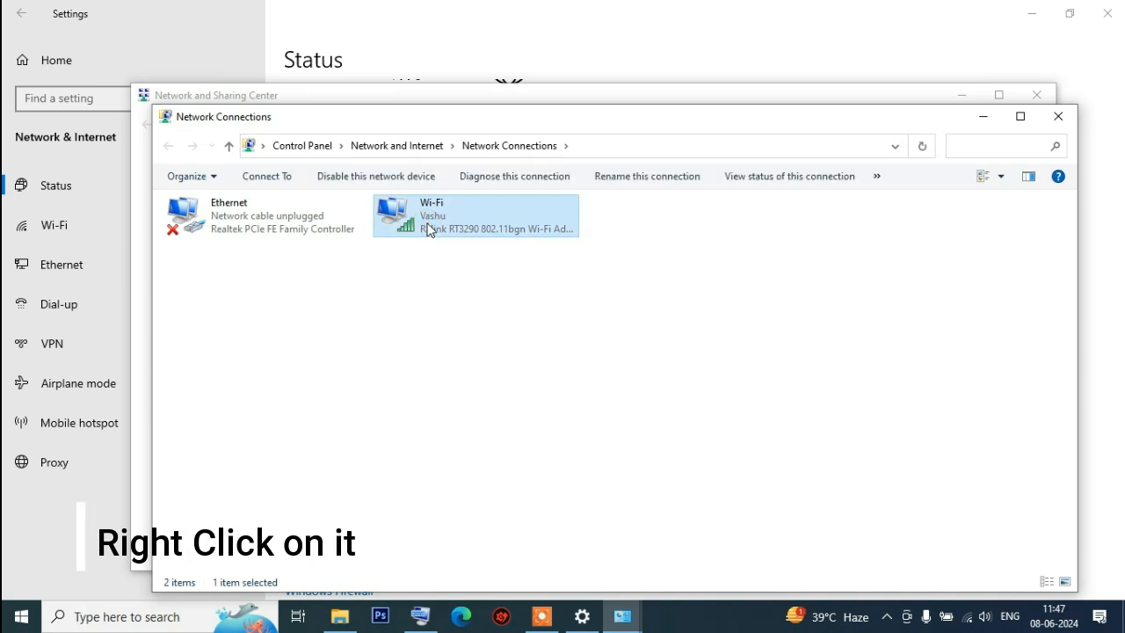
right_click(428, 230)
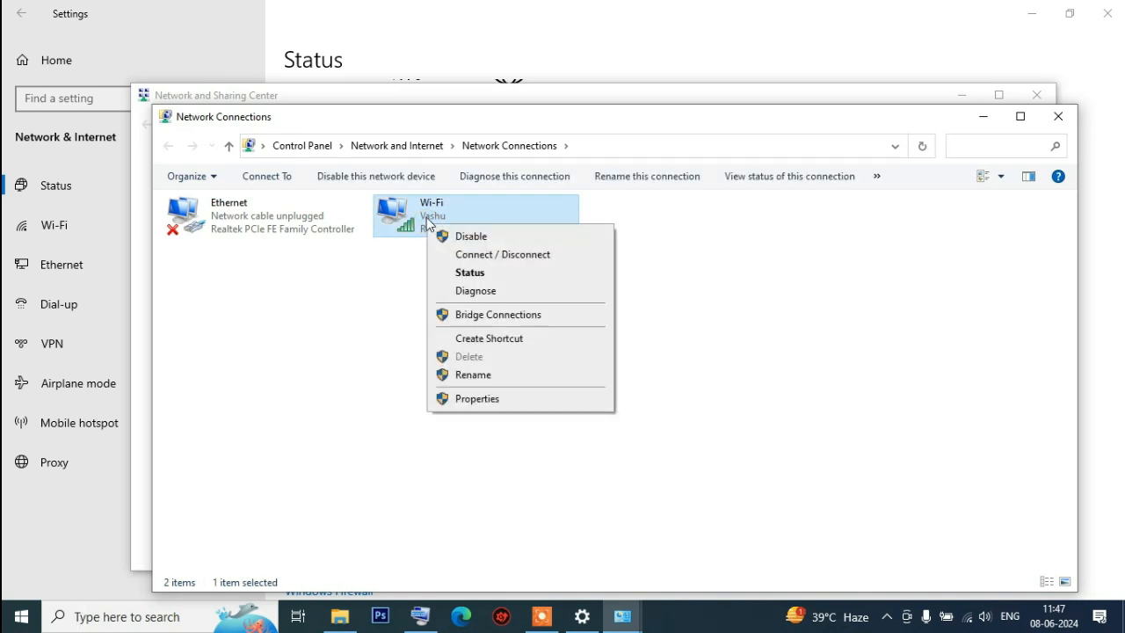
click(472, 275)
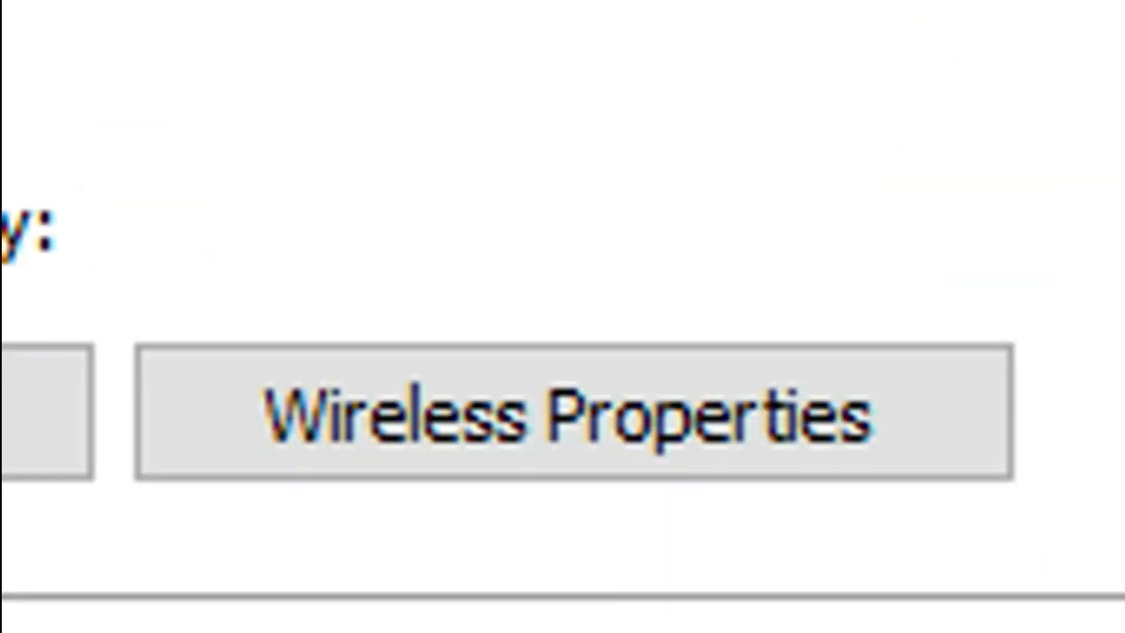
click(971, 233)
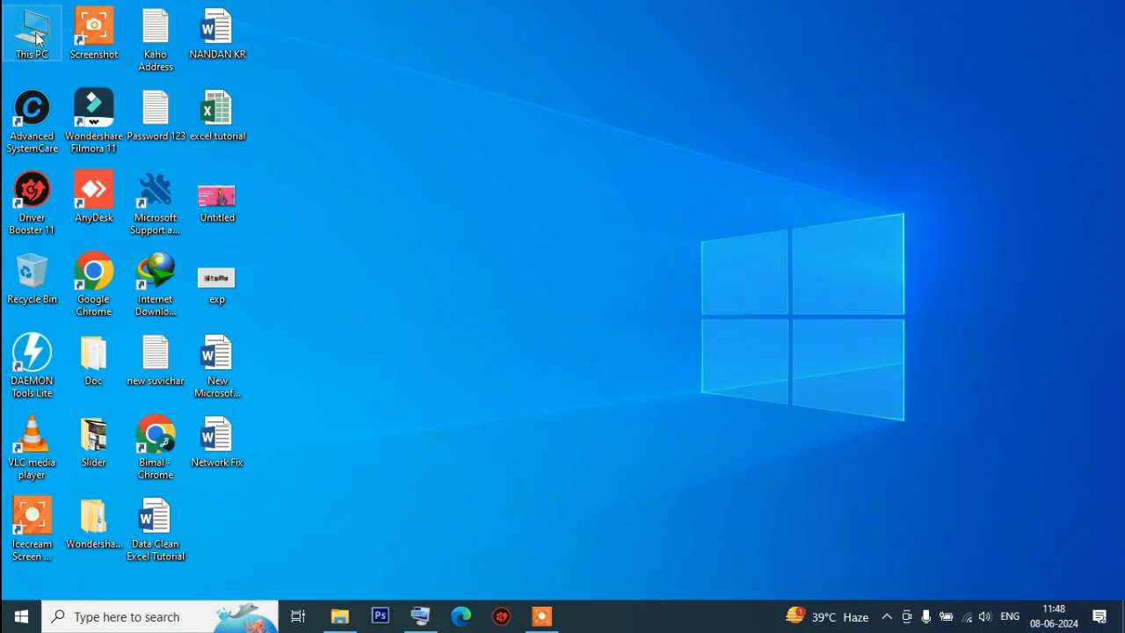
Open Computer Management from This PC and switch to Device Manager
double_click(37, 38)
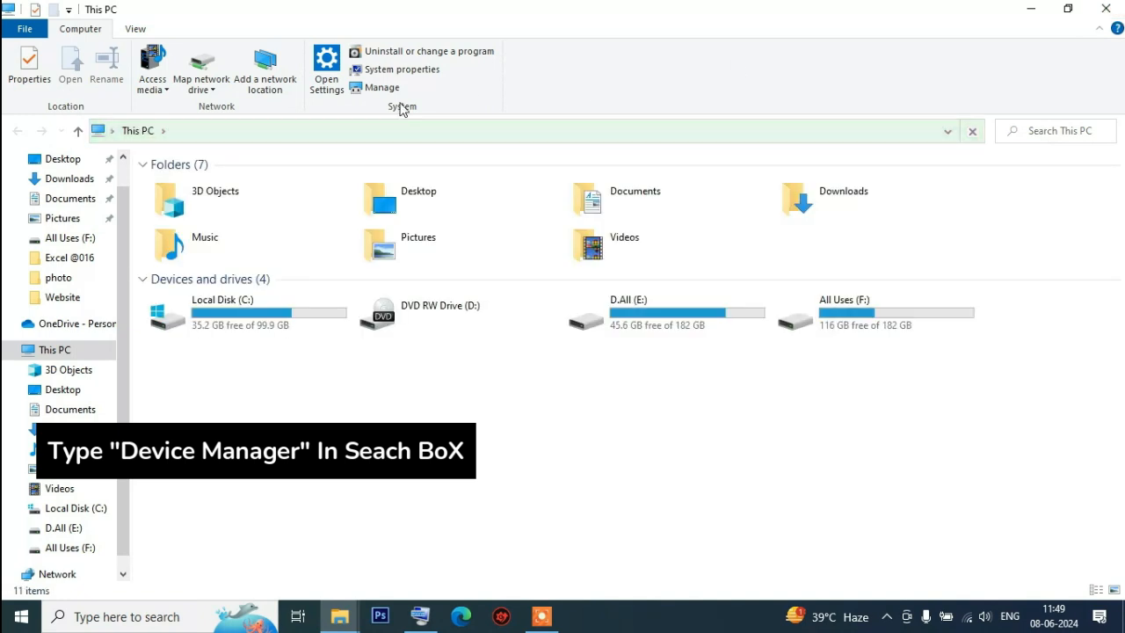
click(1106, 9)
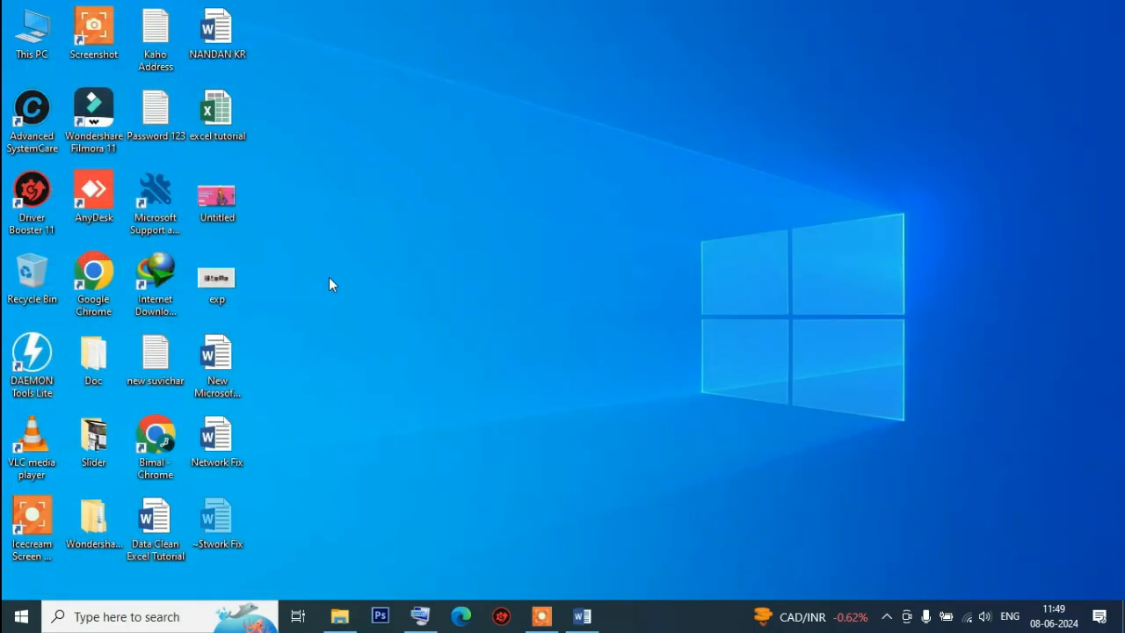
right_click(37, 33)
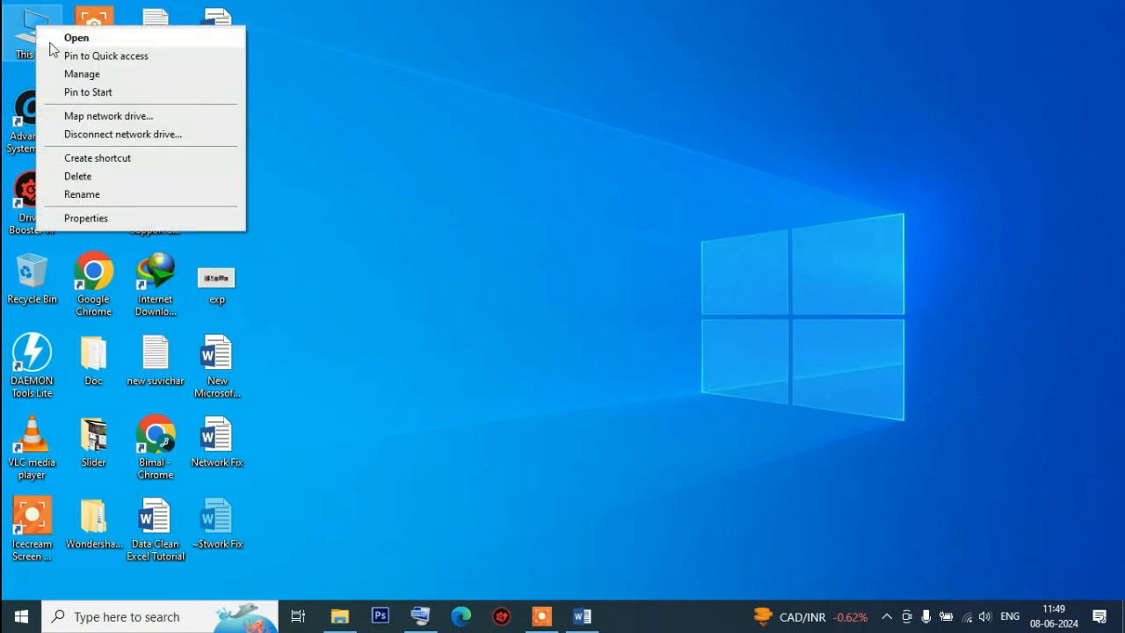
click(91, 81)
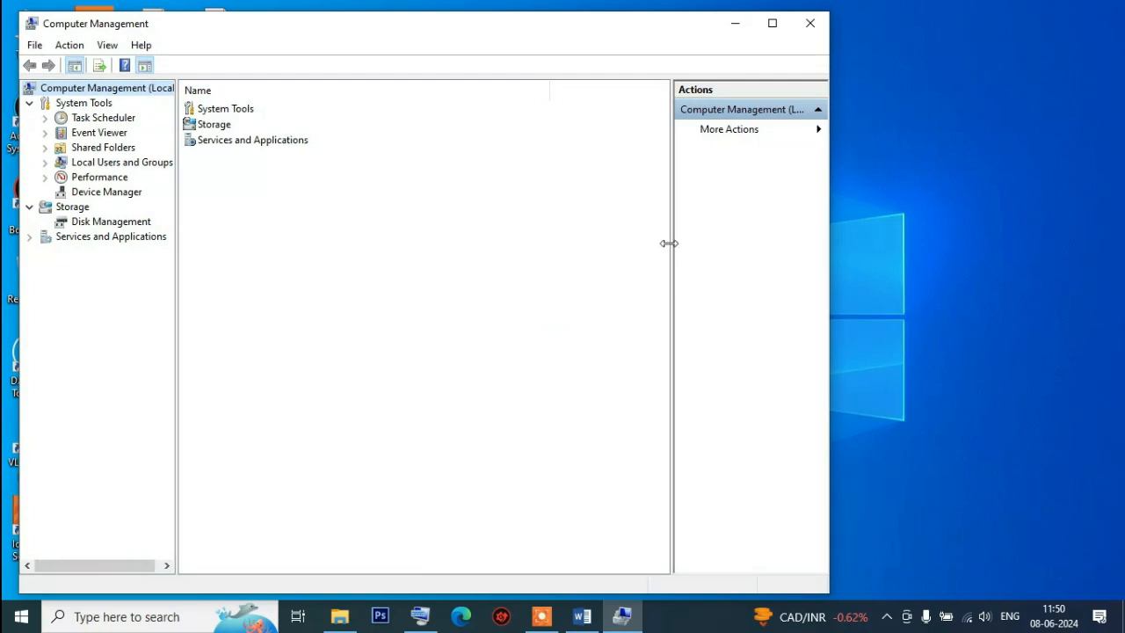
click(102, 191)
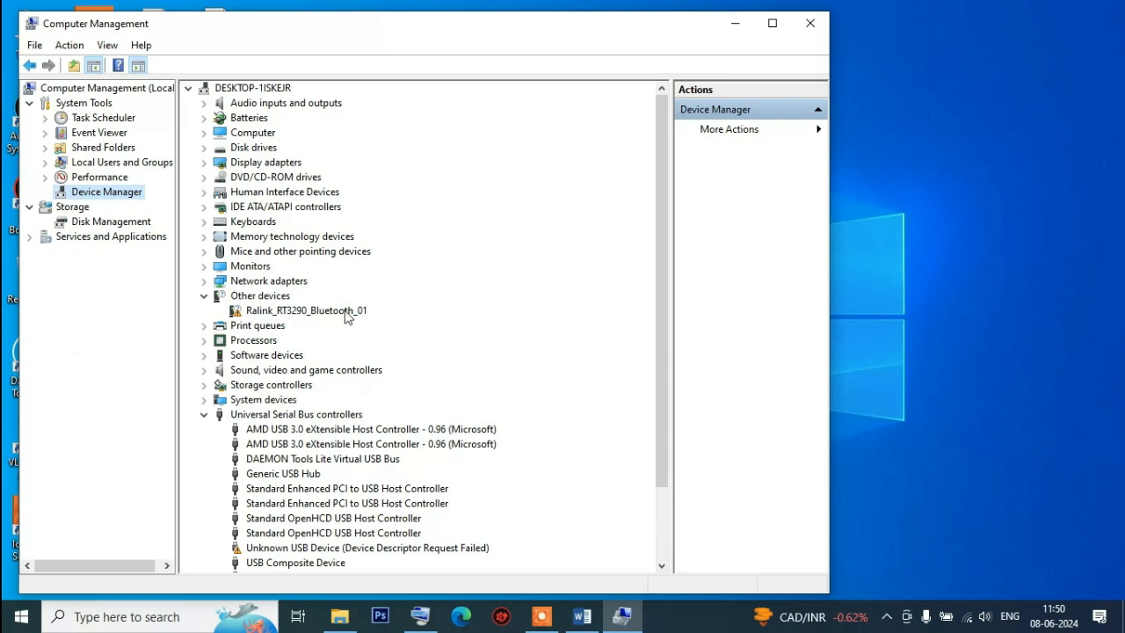
Expand Network adapters, automatically search for an updated driver for the Ralink RT3290 802.11bgn Wi-Fi Adapter, and close Computer Management
click(203, 298)
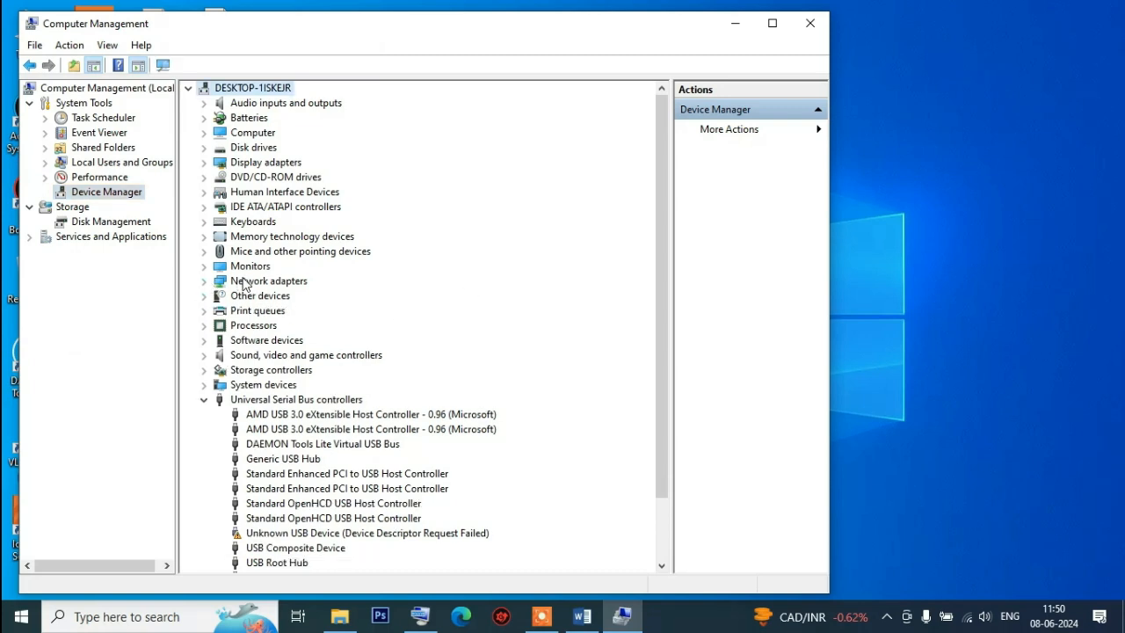
click(258, 283)
click(203, 282)
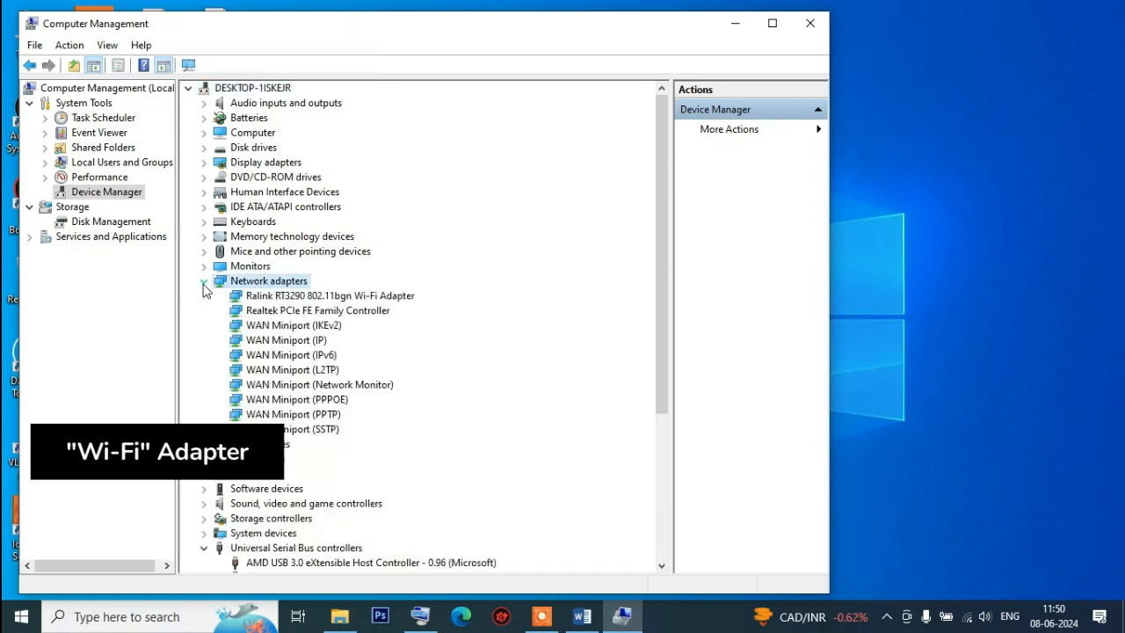
right_click(305, 299)
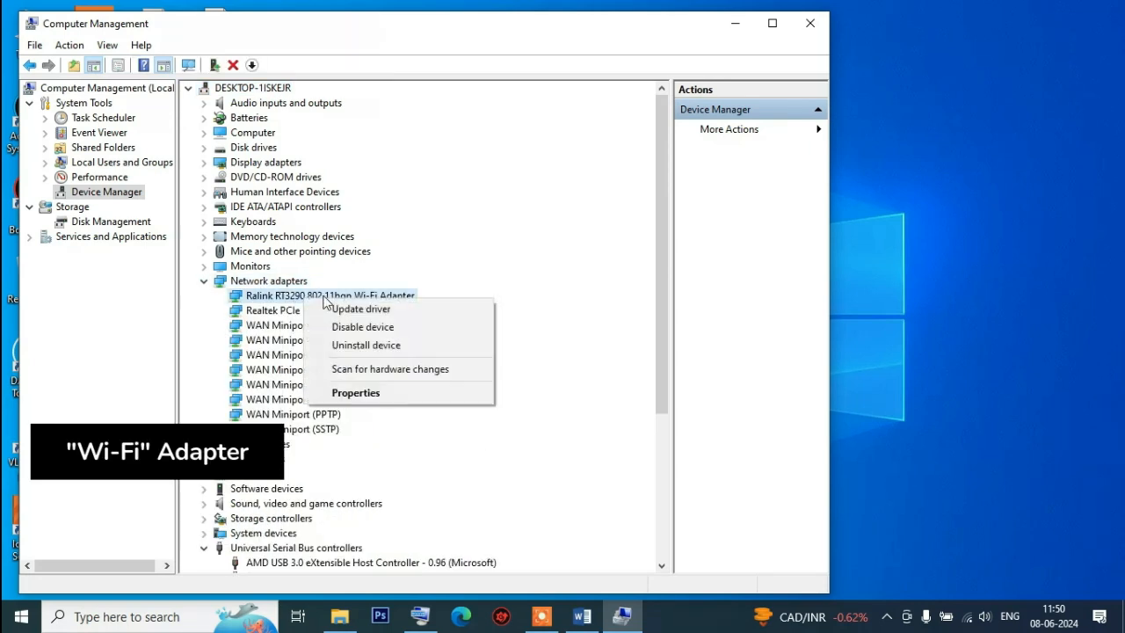
click(355, 311)
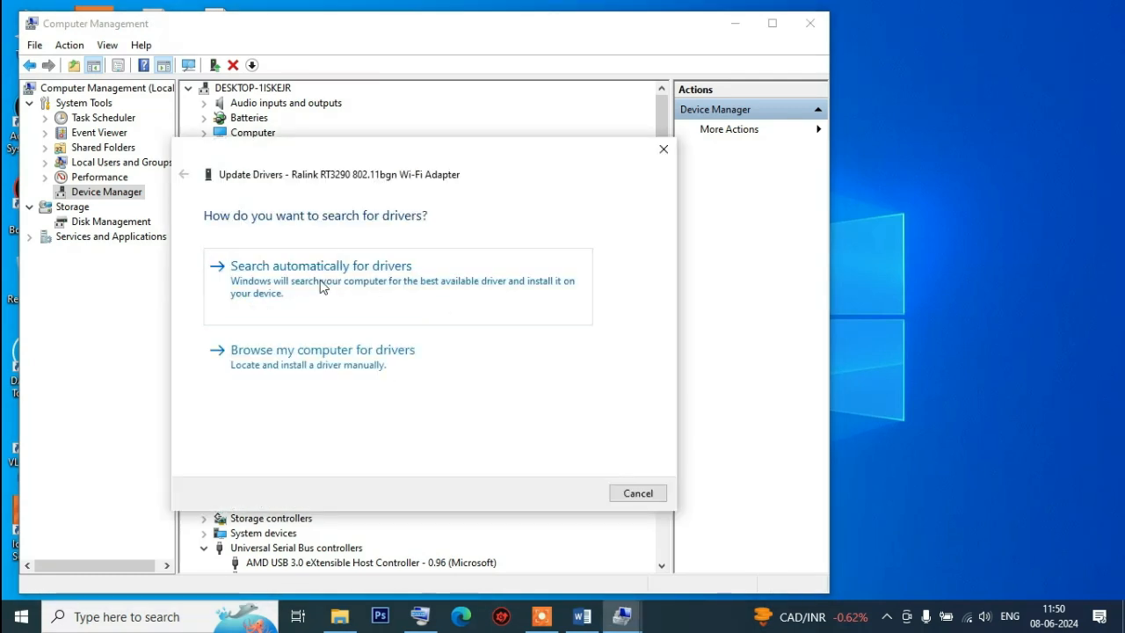
click(323, 288)
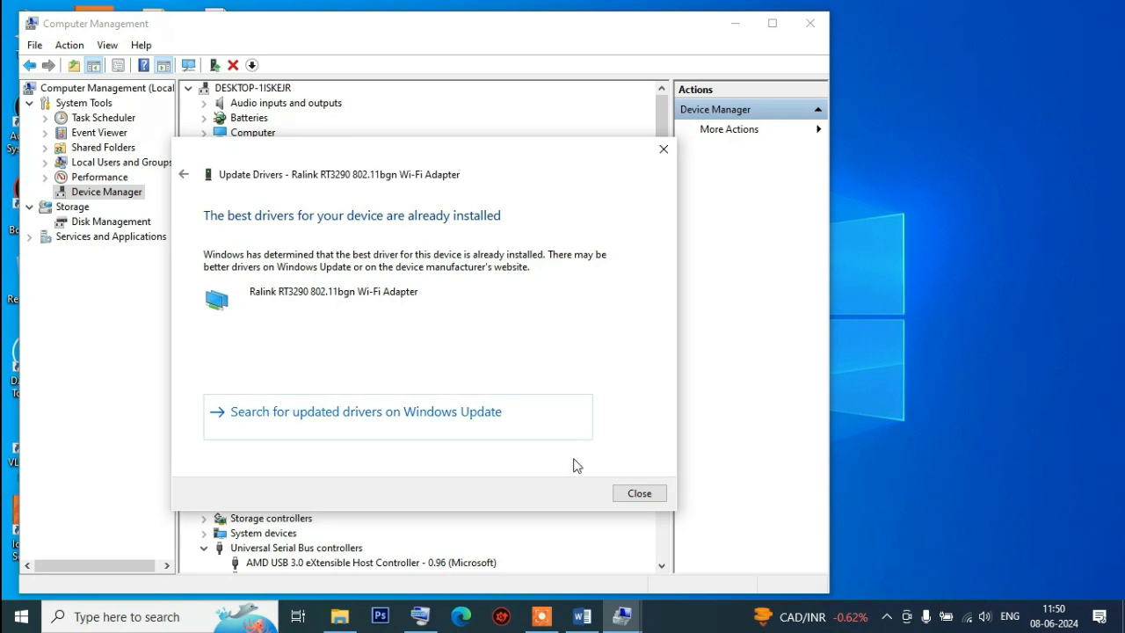
click(639, 493)
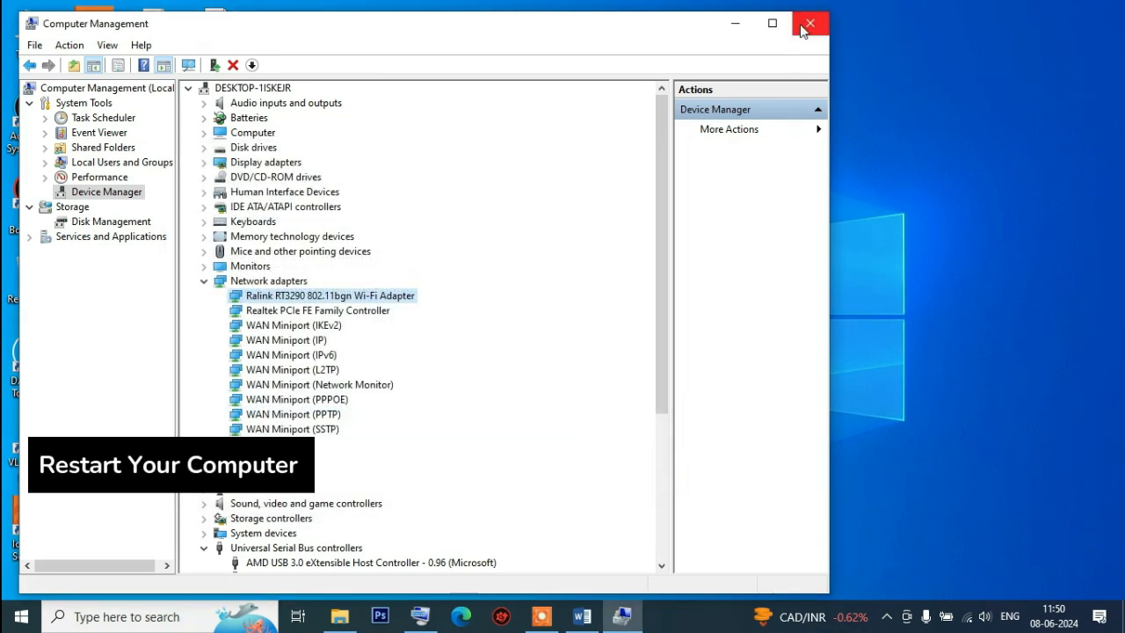
click(808, 27)
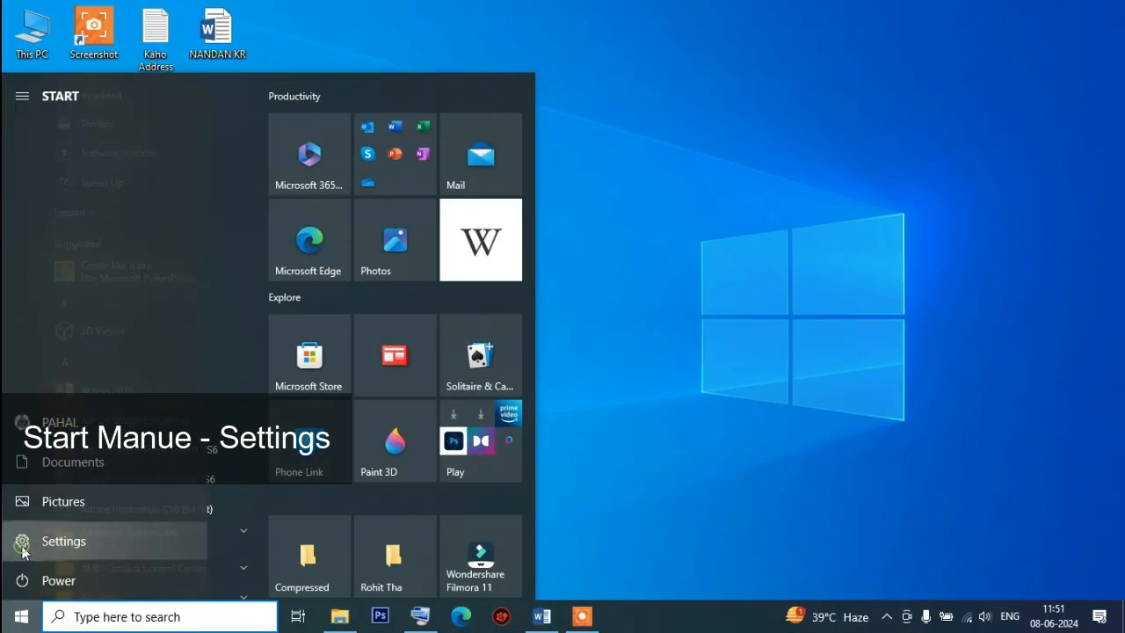
Reset the network settings from the Network reset page of Network & Internet settings, confirming the reset
click(347, 480)
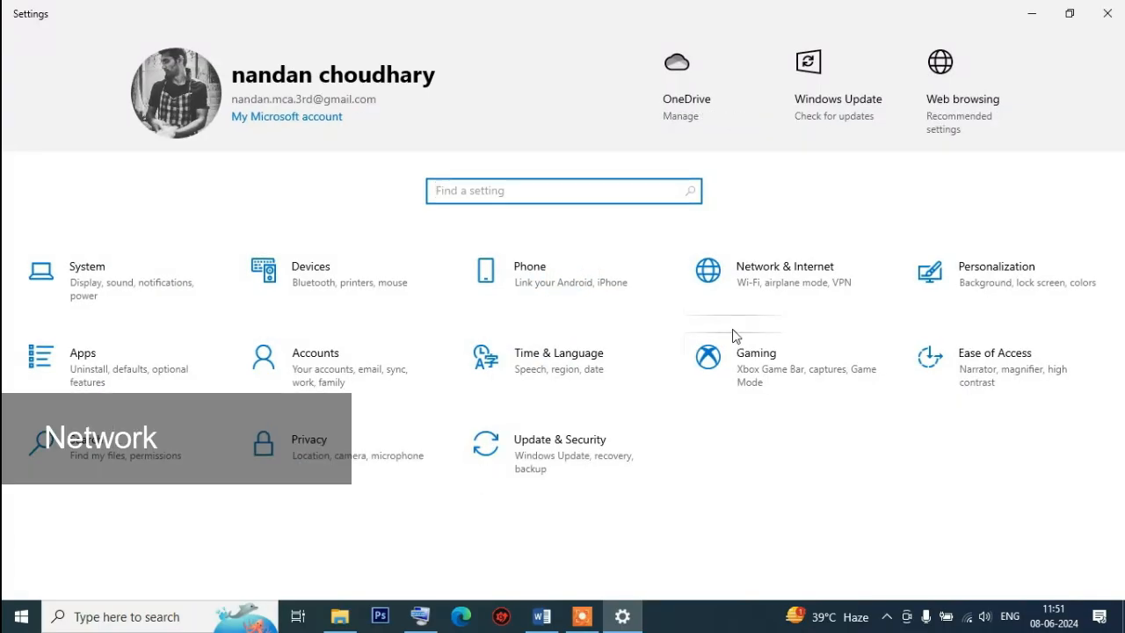
click(788, 282)
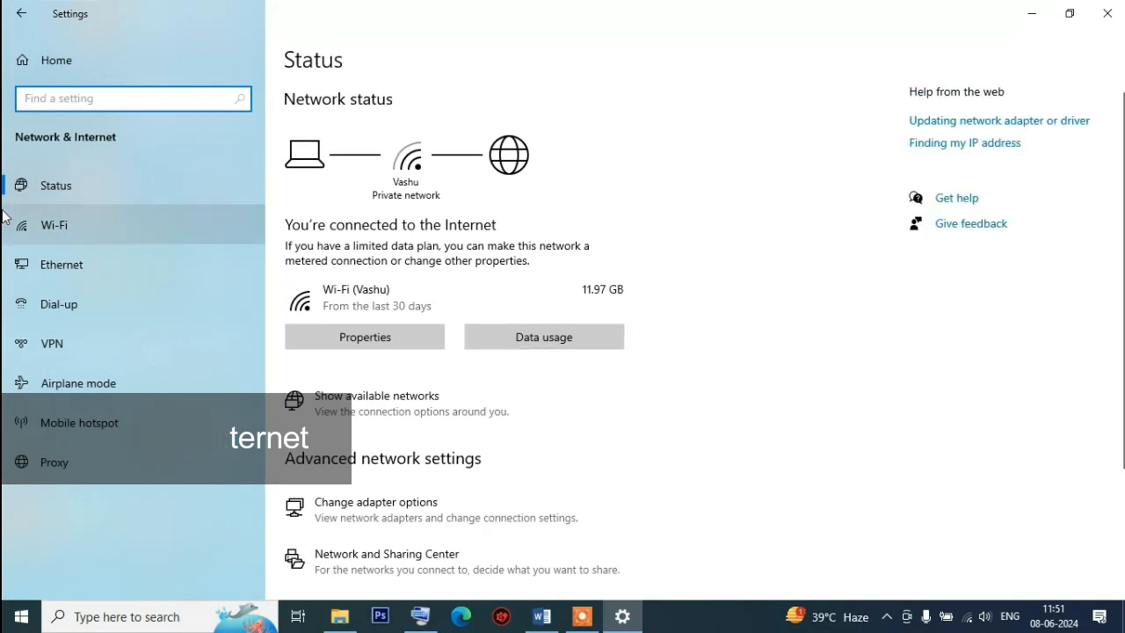
click(54, 187)
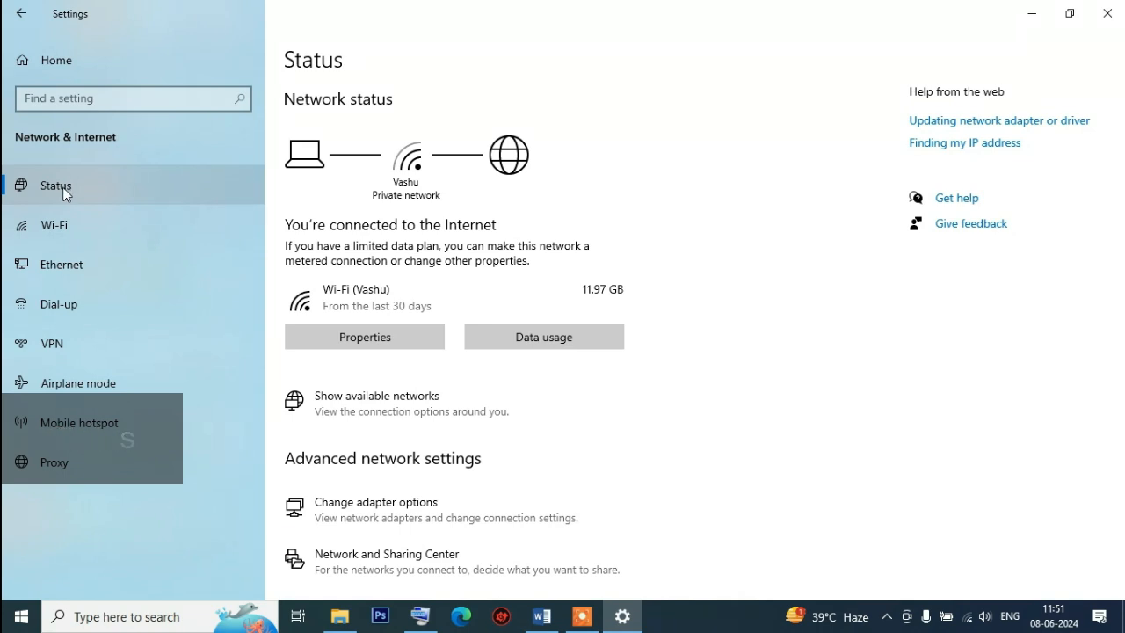
scroll(653, 395, down, 3)
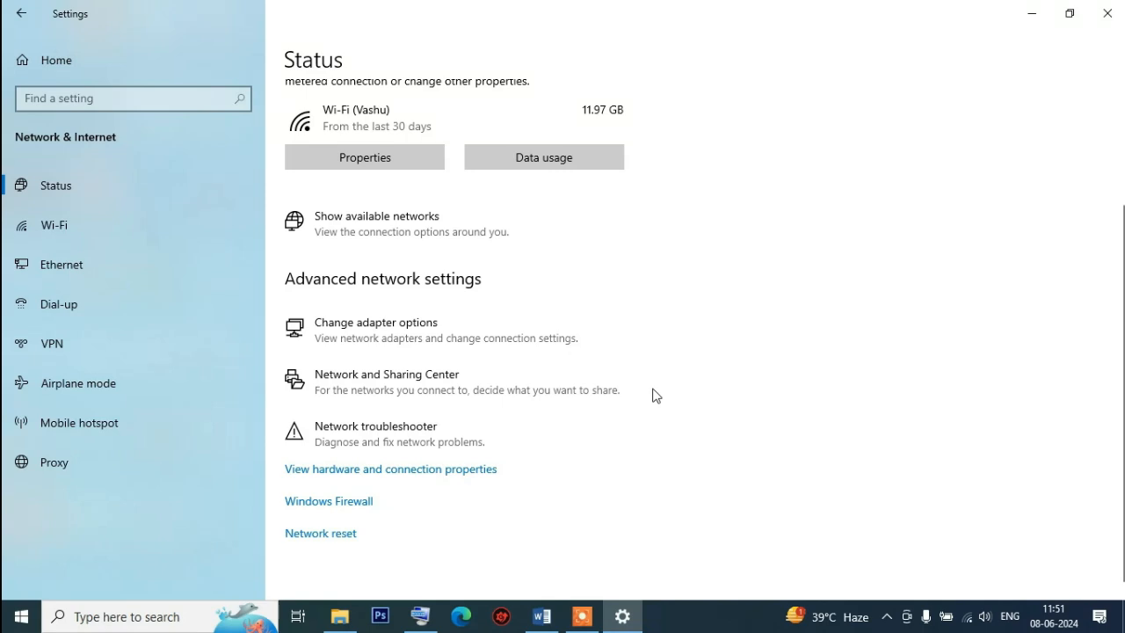
scroll(653, 395, up, 3)
scroll(651, 395, down, 3)
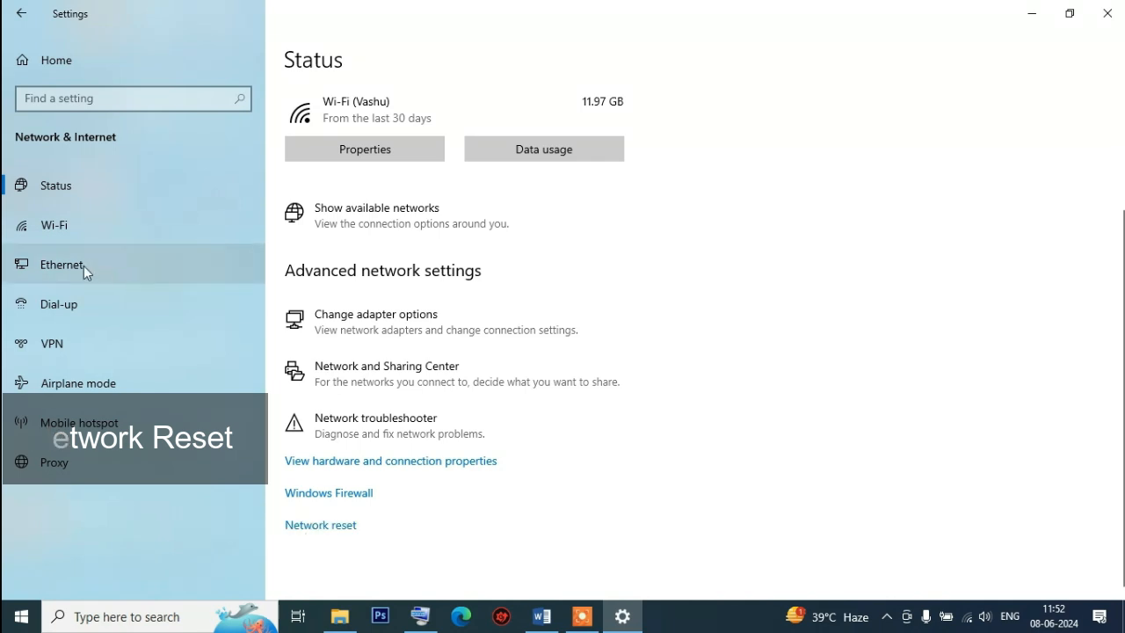
click(54, 188)
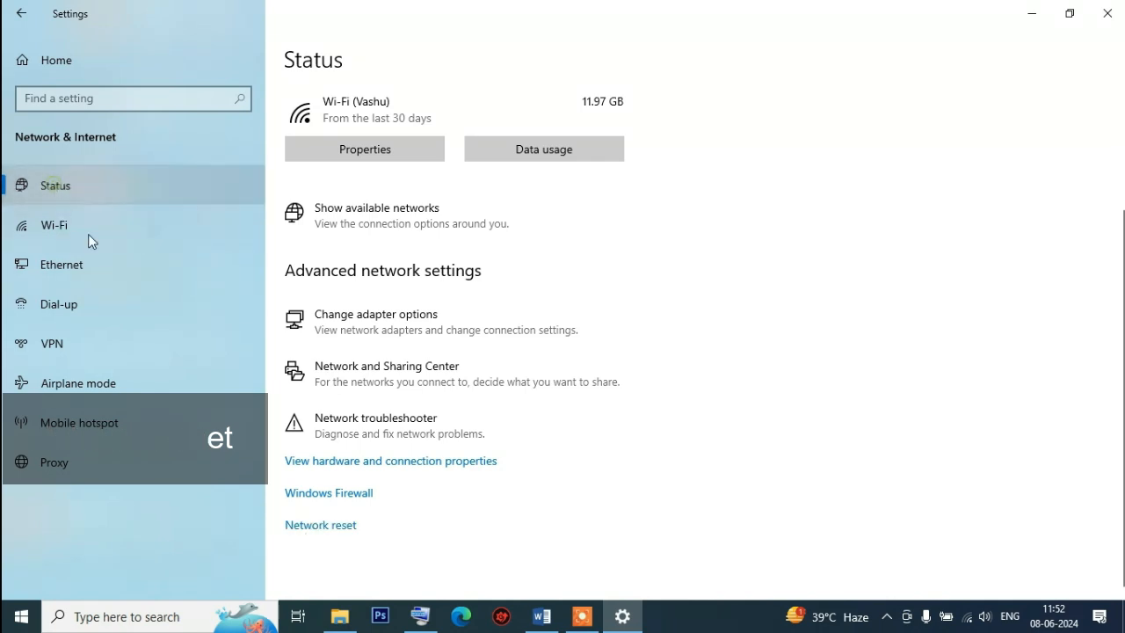
click(317, 527)
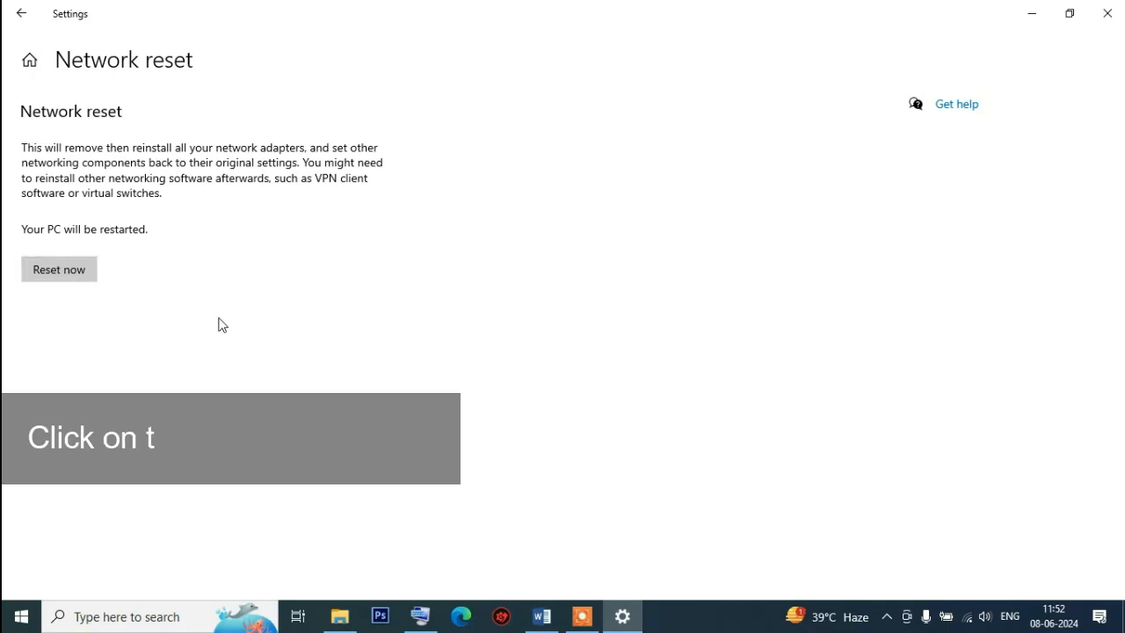
click(61, 278)
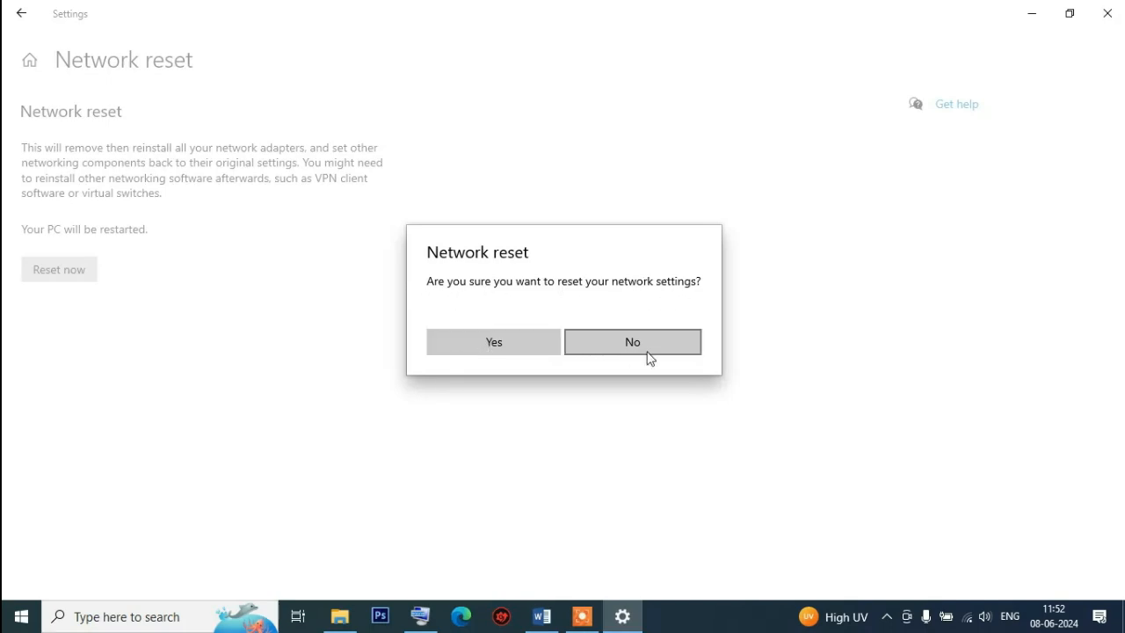
click(489, 344)
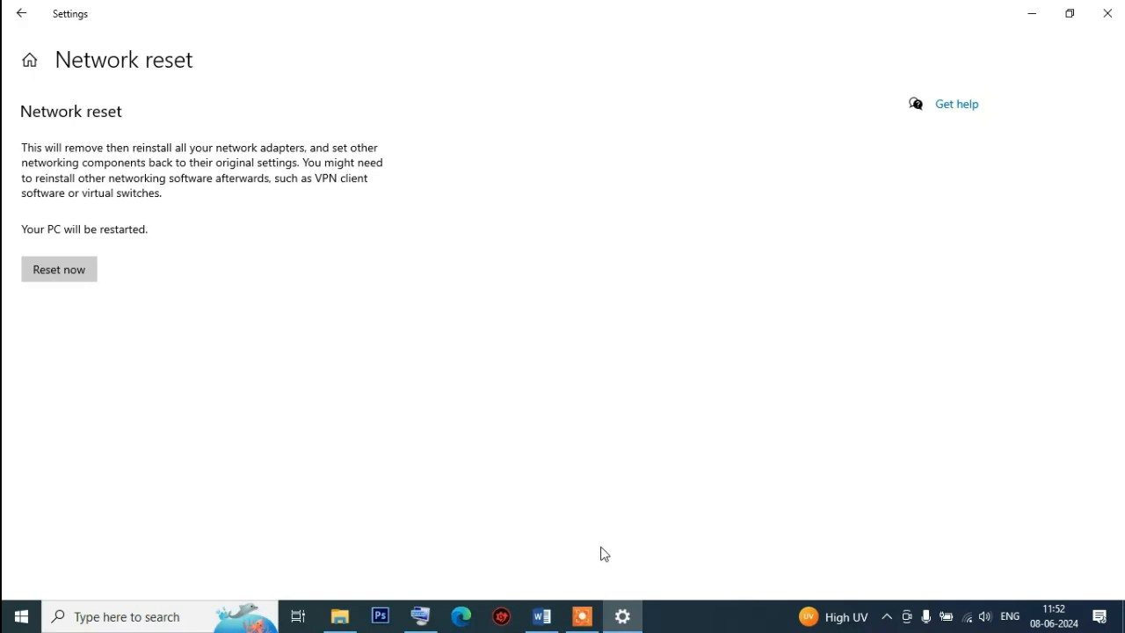
Review the Wi-Fi connection status in the network flyout and the Network & Internet status page, and close Settings
click(969, 620)
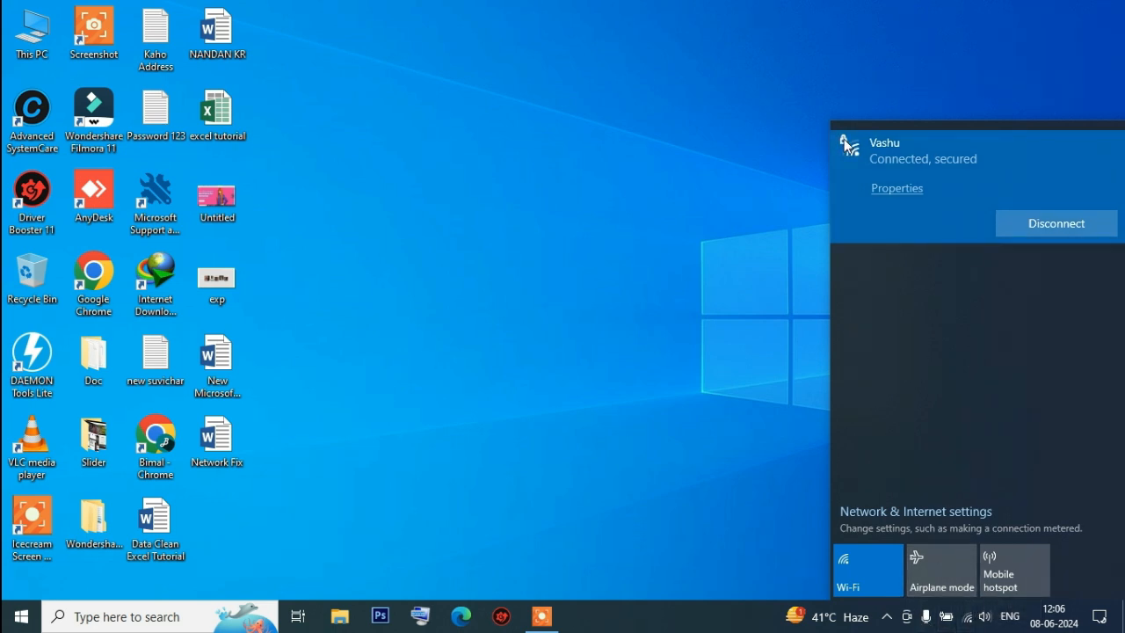
click(967, 618)
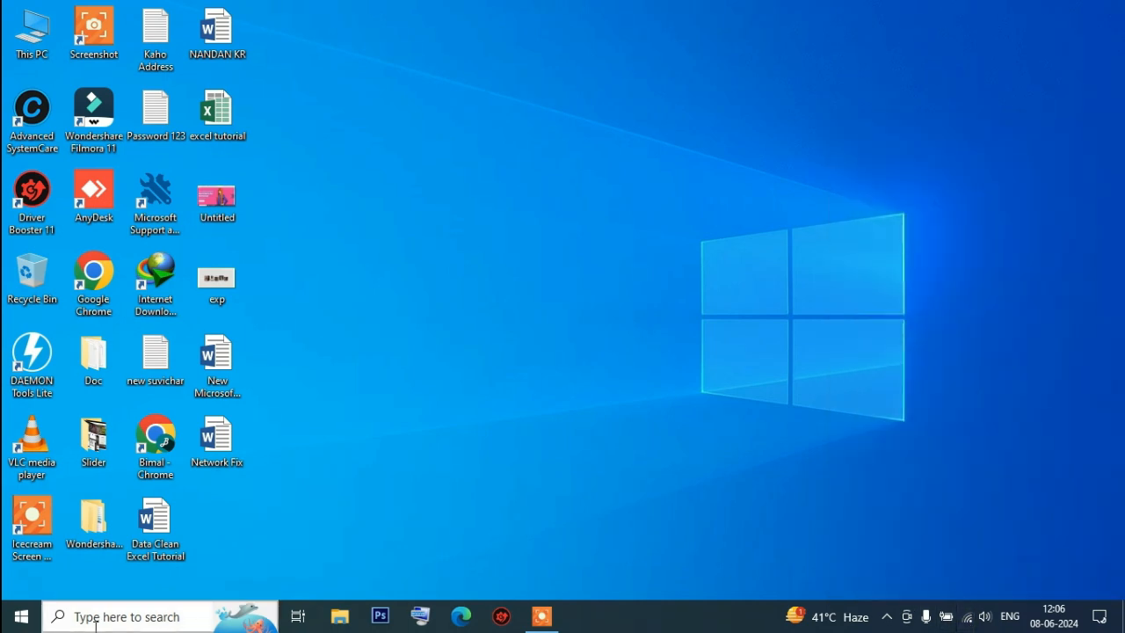
click(11, 624)
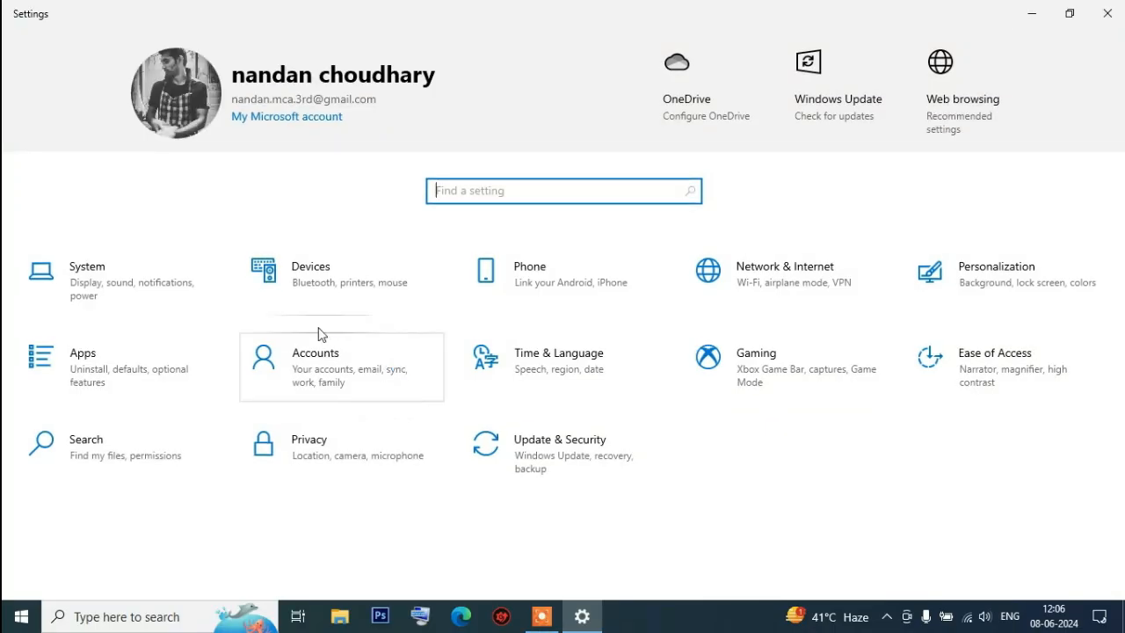
click(790, 280)
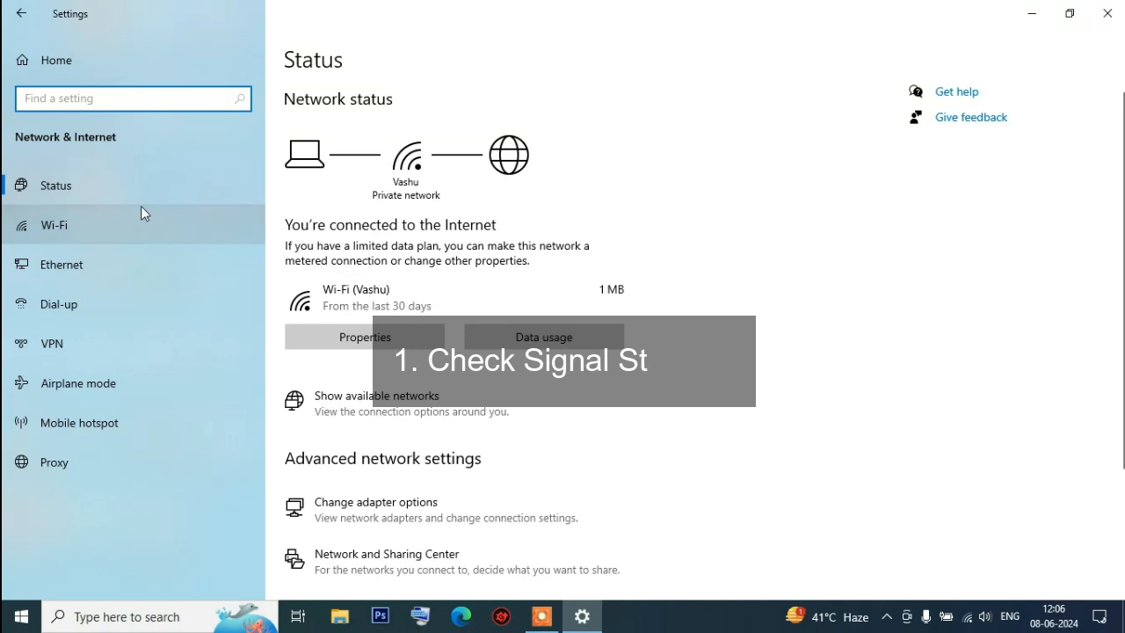
scroll(452, 322, down, 3)
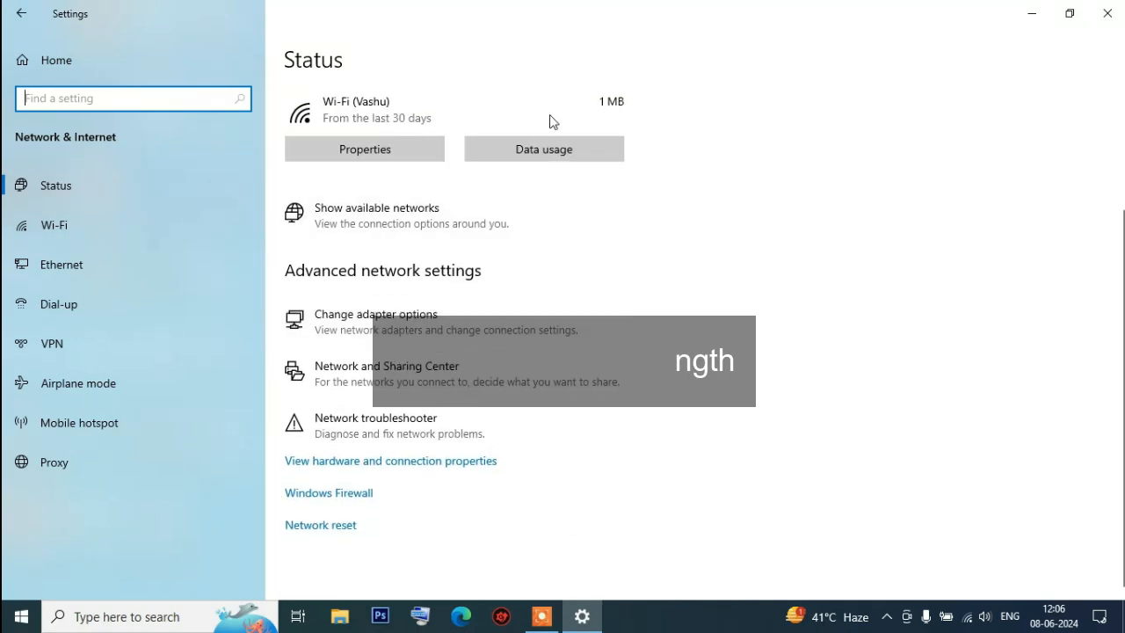
scroll(567, 254, up, 3)
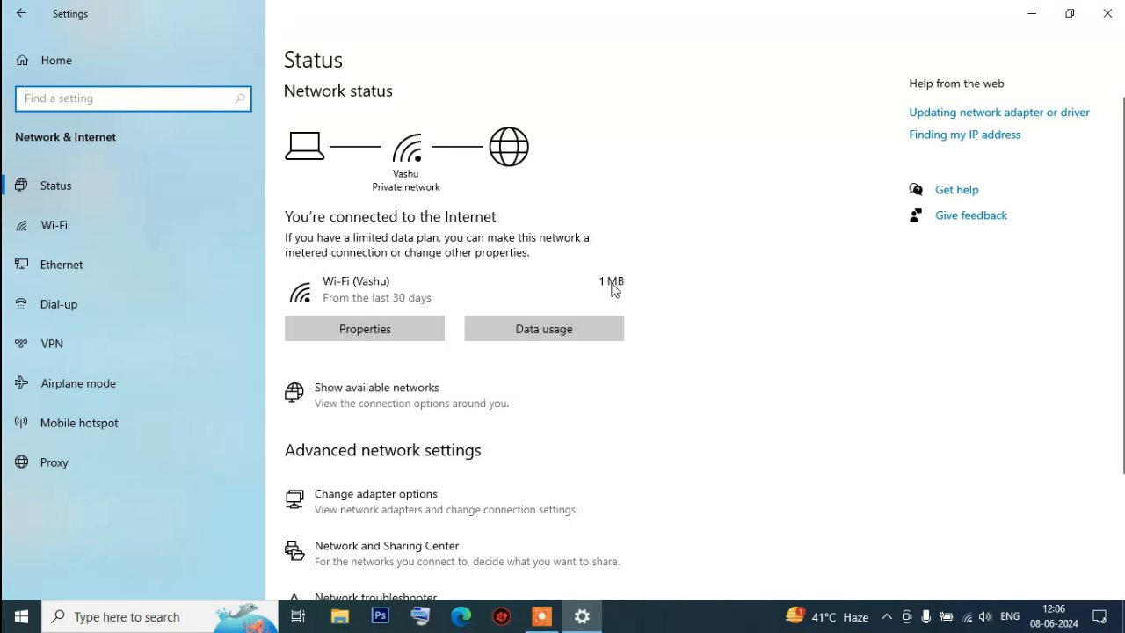
scroll(655, 395, down, 2)
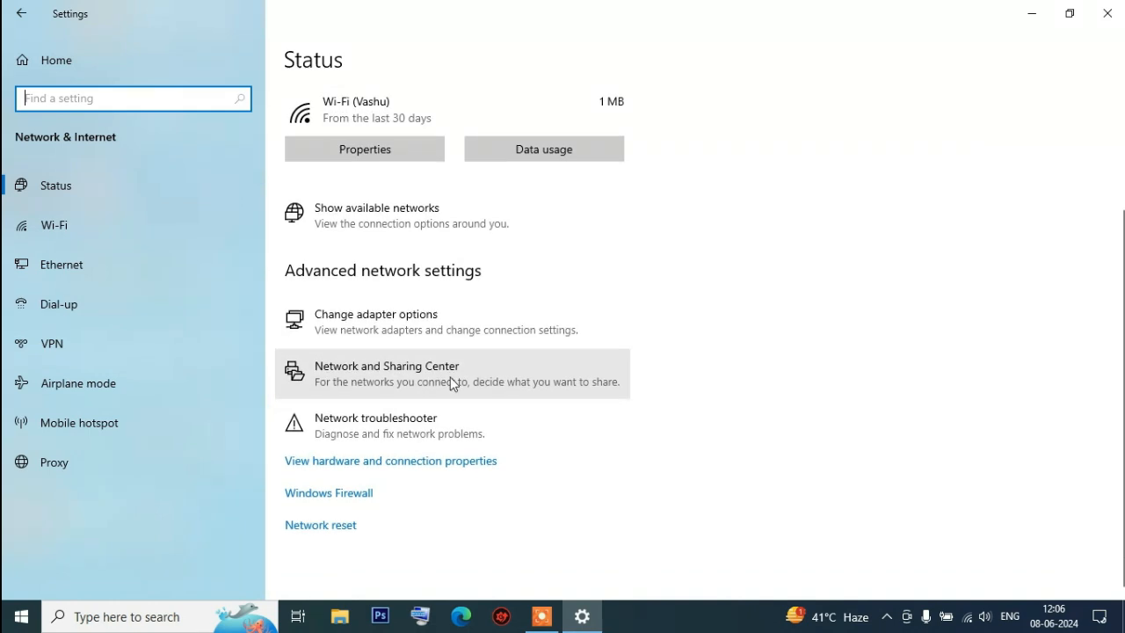
scroll(519, 485, up, 2)
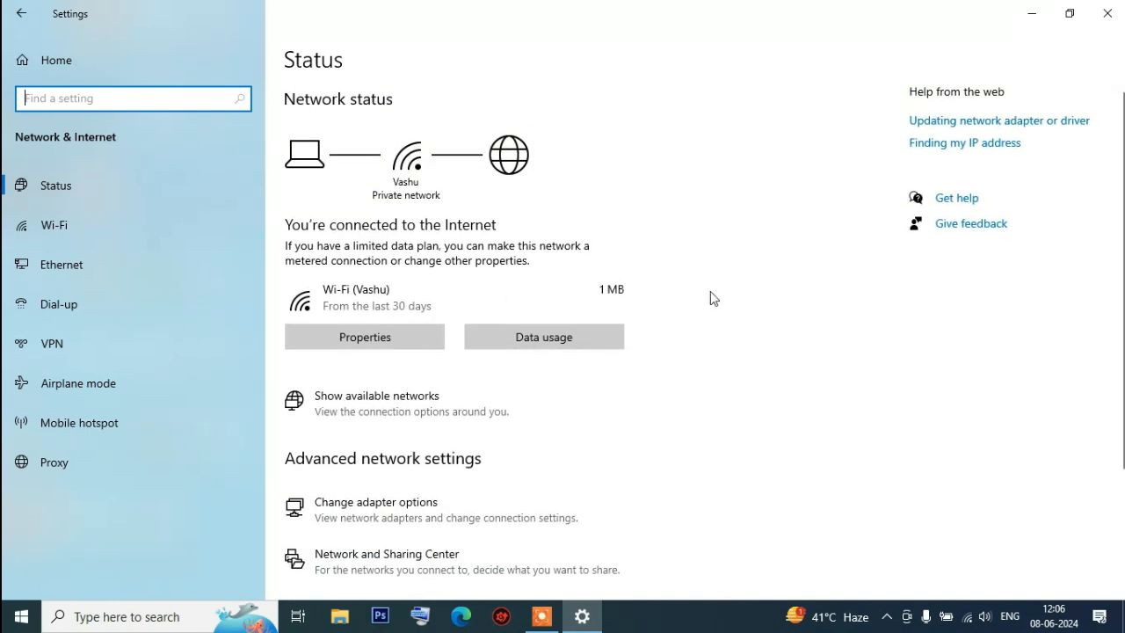
click(1107, 14)
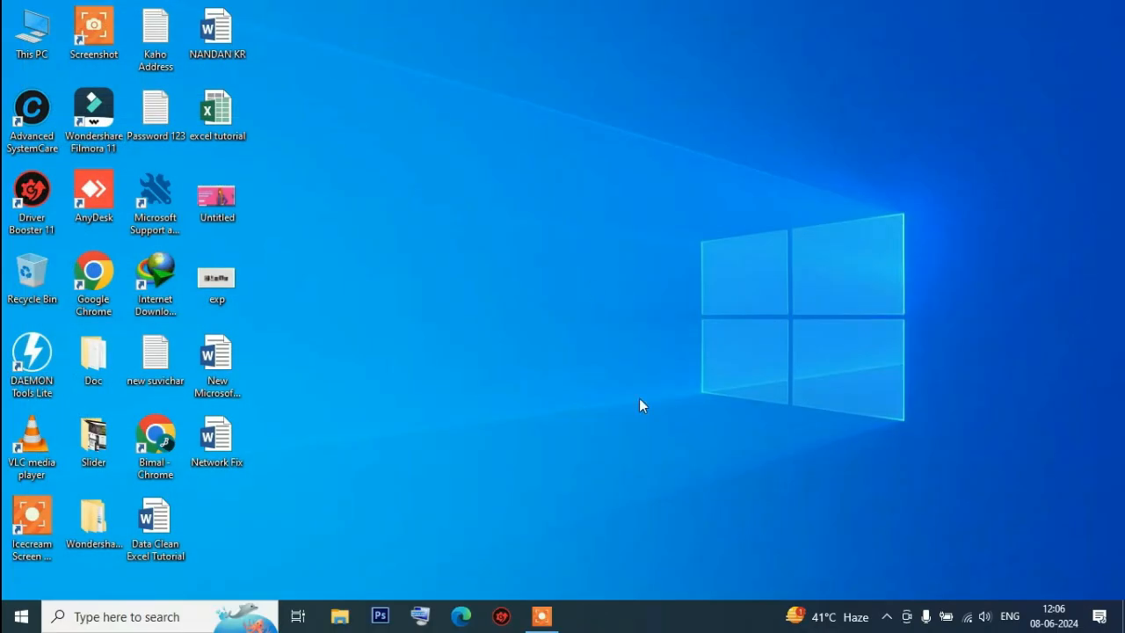